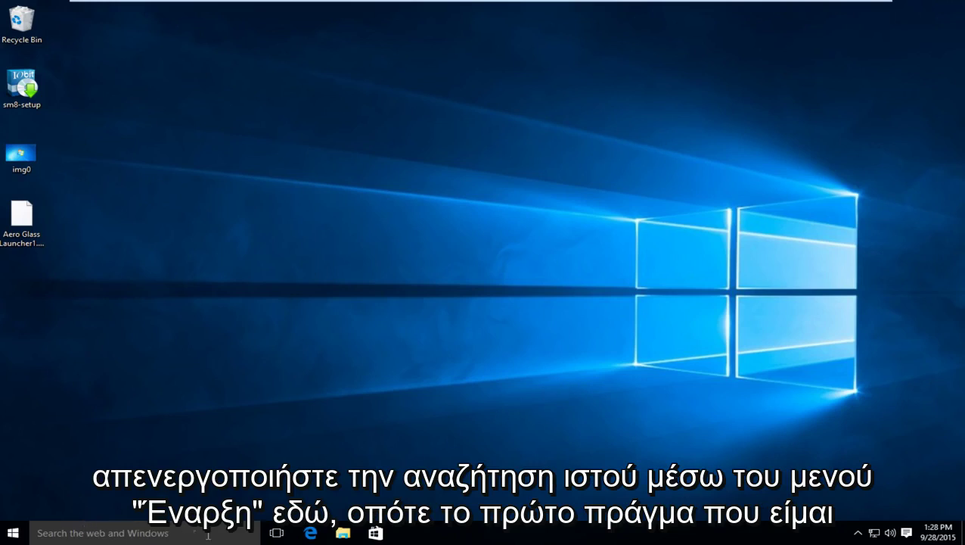
Step: Hide the Task View button and turn off 'Search online and include web results'
{"action": "right_click", "coordinate": [519, 534]}
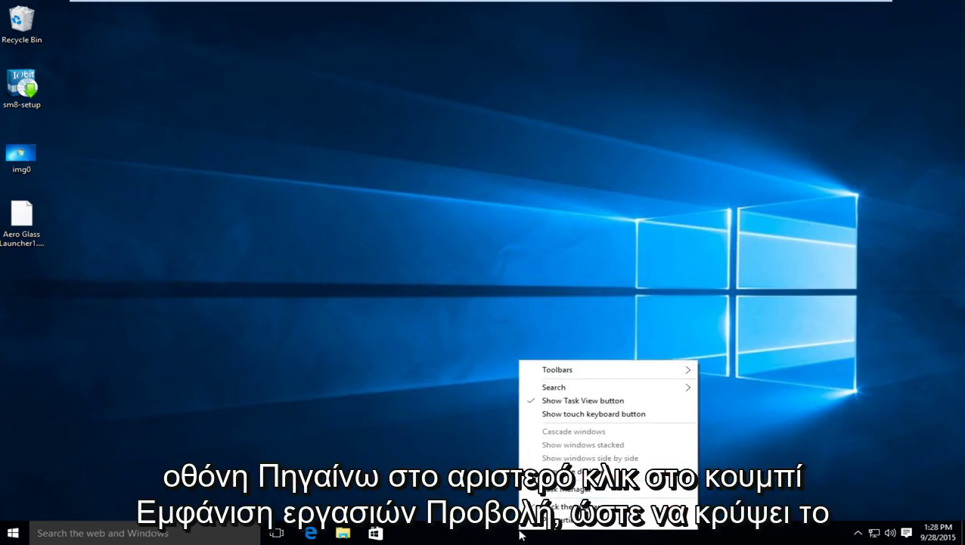
{"action": "left_click", "coordinate": [534, 401]}
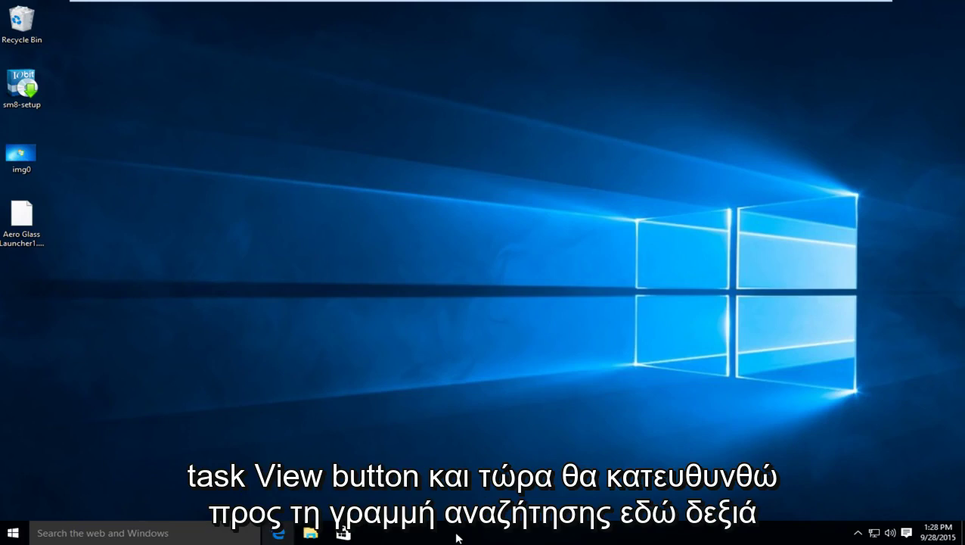
{"action": "left_click", "coordinate": [90, 532]}
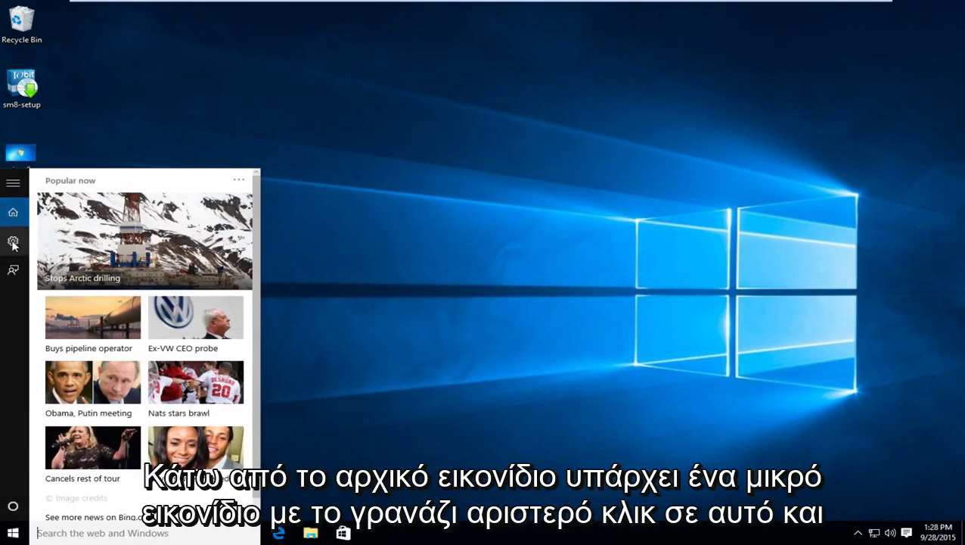
{"action": "left_click", "coordinate": [14, 243]}
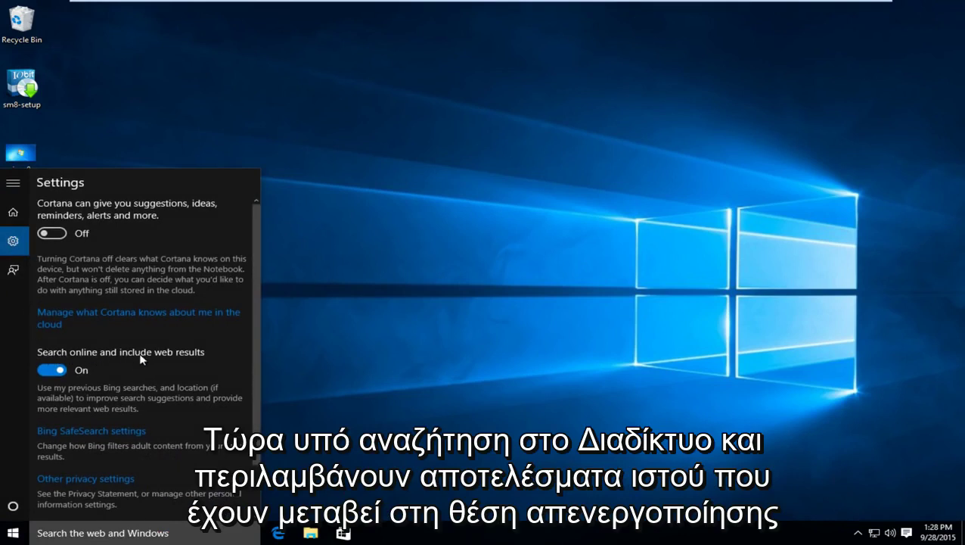
{"action": "left_click", "coordinate": [59, 376]}
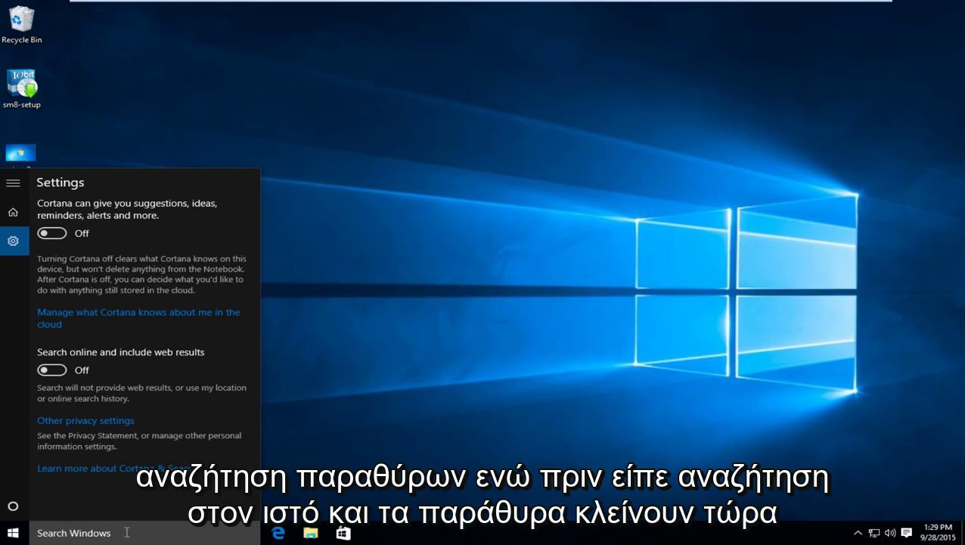
{"action": "left_click", "coordinate": [437, 457]}
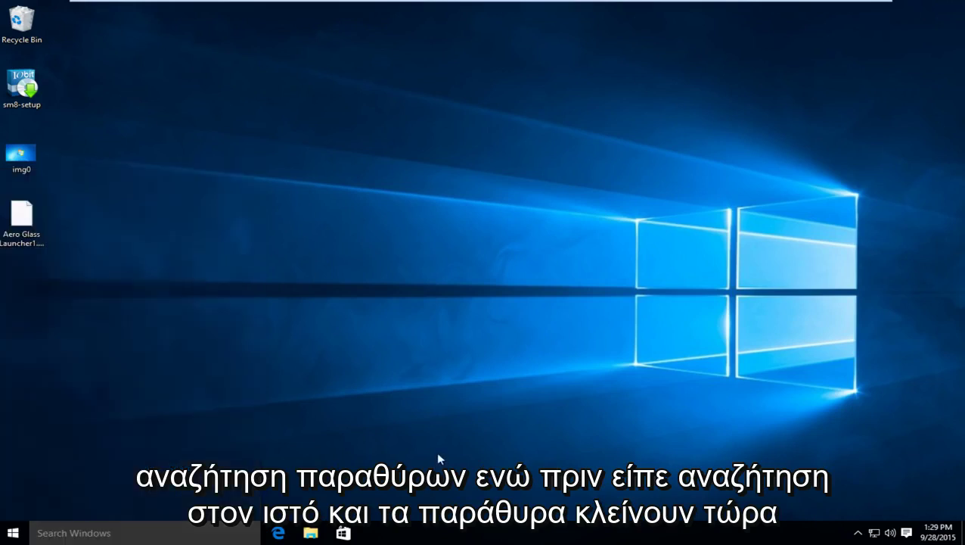
Step: Set taskbar search to Hidden, then test Start menu search by typing 'control'
{"action": "right_click", "coordinate": [476, 535]}
{"action": "mouse_move", "coordinate": [529, 388]}
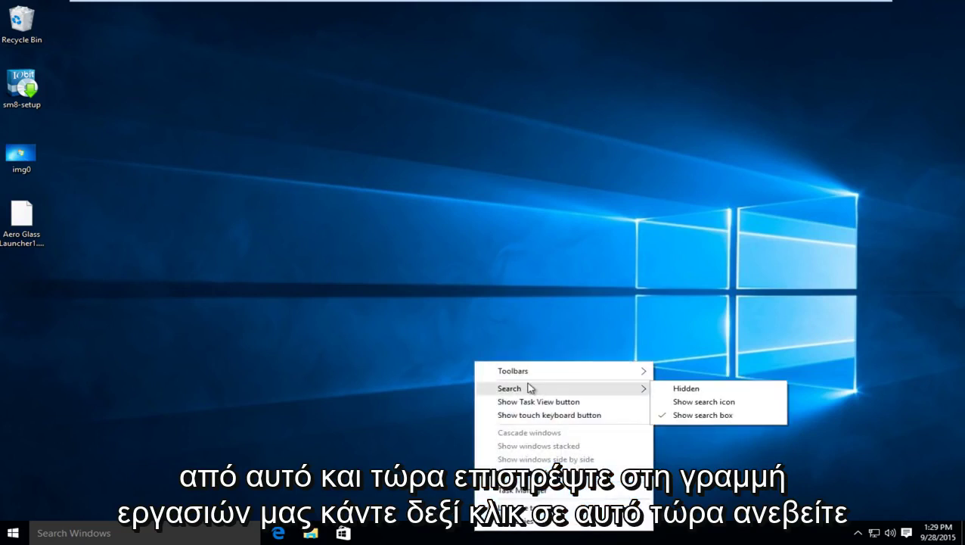
{"action": "left_click", "coordinate": [663, 395]}
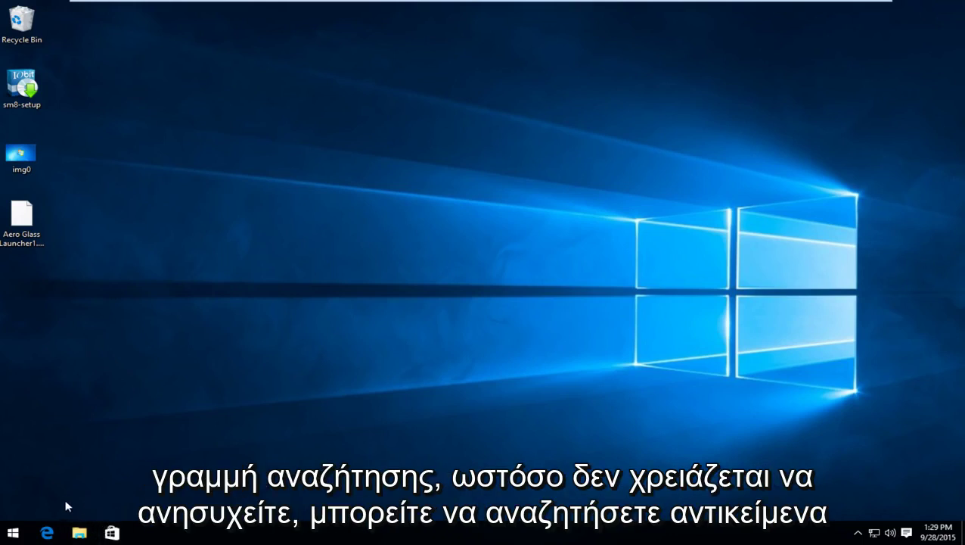
{"action": "left_click", "coordinate": [11, 538]}
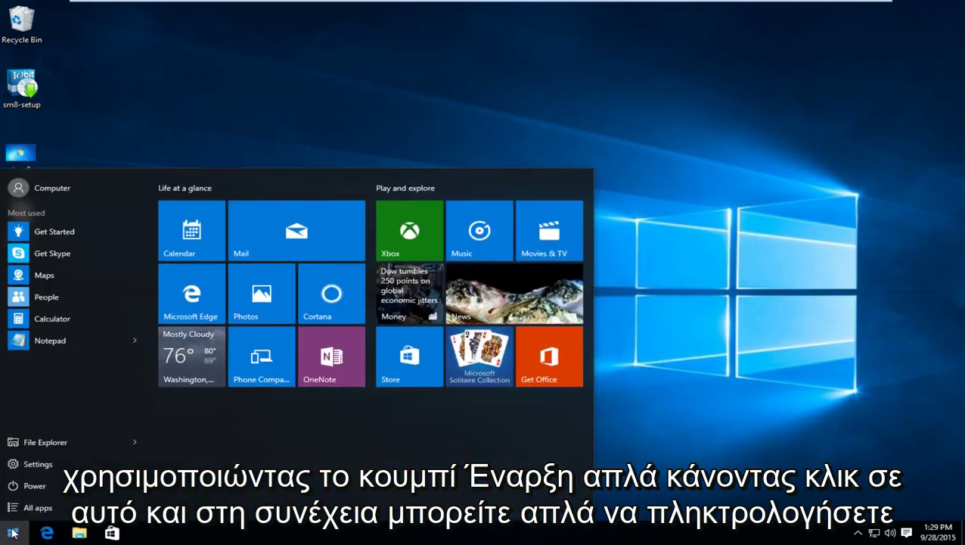
{"action": "type", "text": "control"}
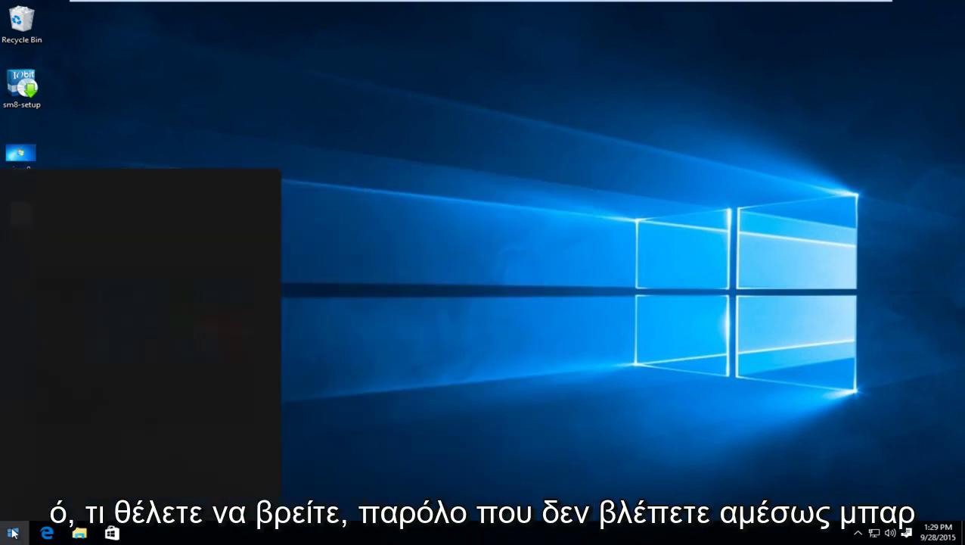
{"action": "key", "text": "BackSpace"}
{"action": "key", "text": "BackSpace"}
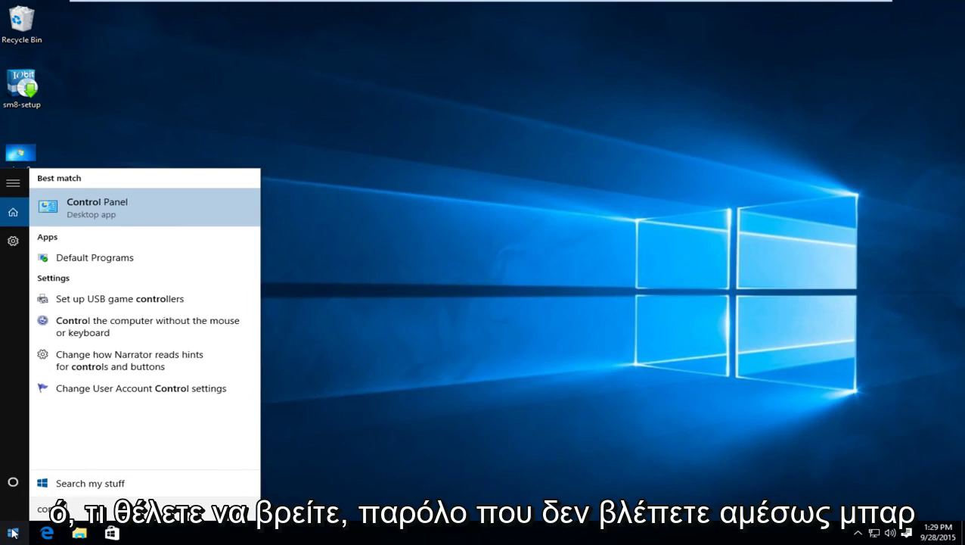
{"action": "key", "text": "BackSpace"}
{"action": "key", "text": "BackSpace"}
{"action": "key", "text": "BackSpace"}
{"action": "key", "text": "BackSpace"}
{"action": "key", "text": "BackSpace"}
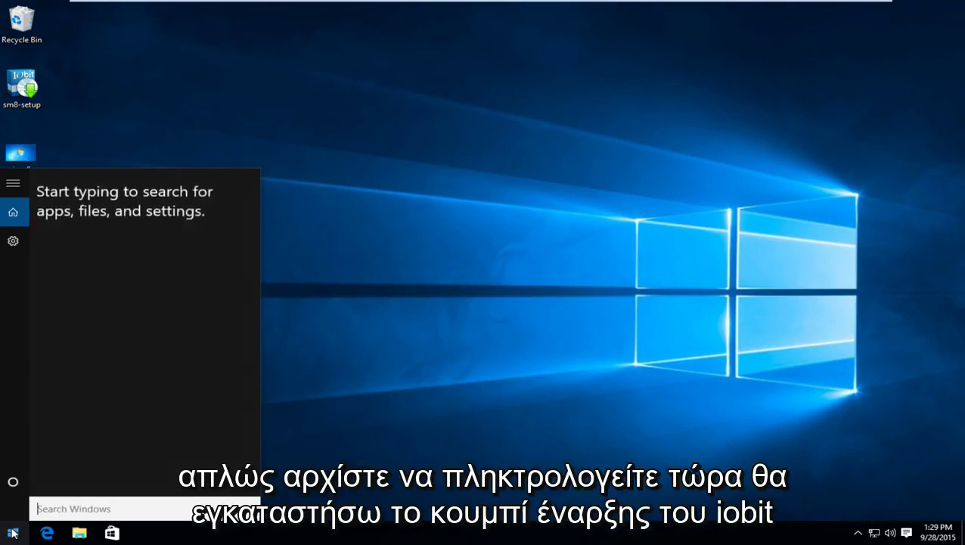
{"action": "left_click", "coordinate": [513, 337]}
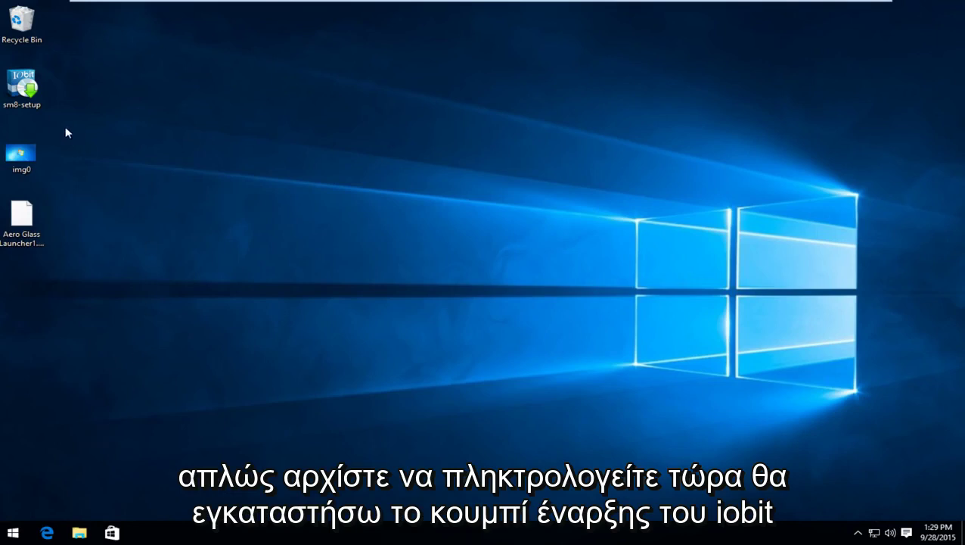
Step: Install Start Menu 8 from sm8-setup into the default folder, unticking Advanced SystemCare
{"action": "double_click", "coordinate": [31, 89]}
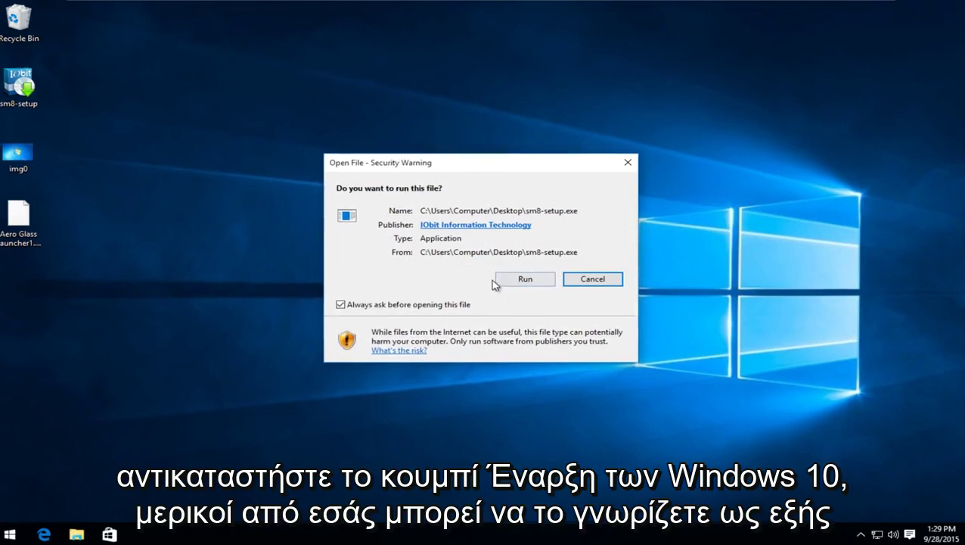
{"action": "left_click", "coordinate": [522, 279]}
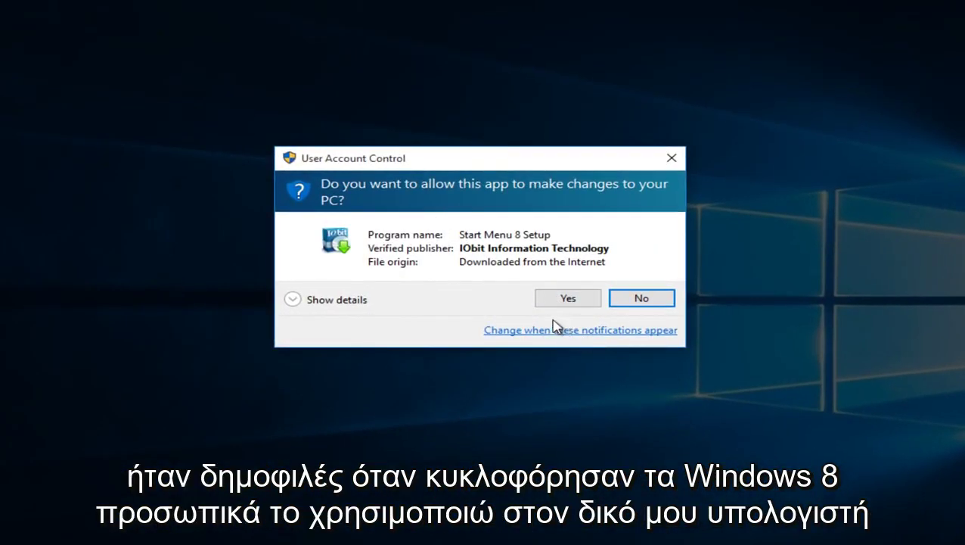
{"action": "left_click", "coordinate": [560, 300]}
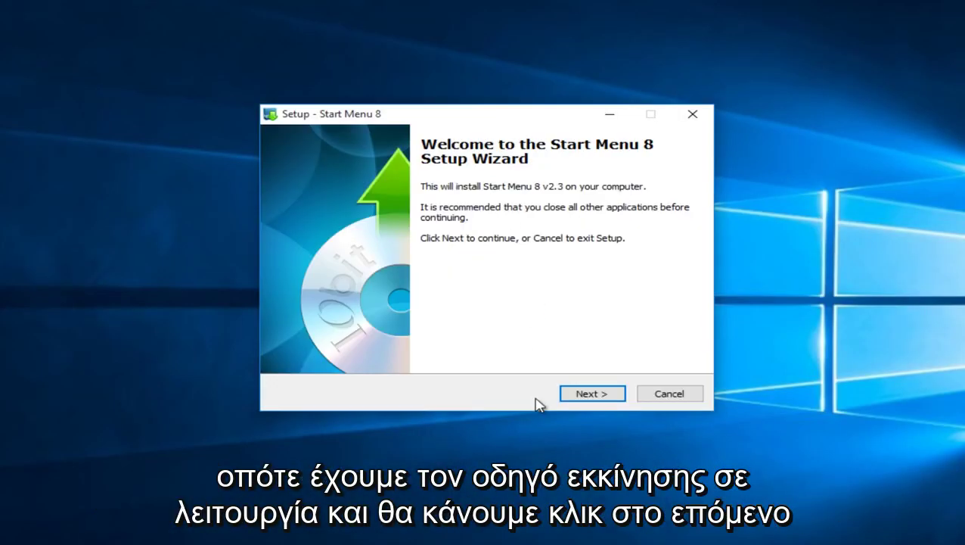
{"action": "left_click", "coordinate": [581, 394]}
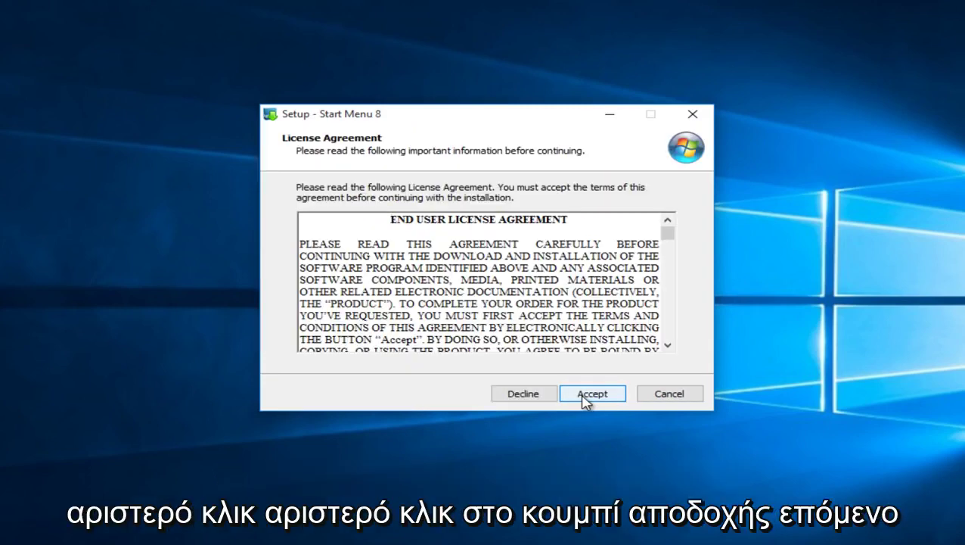
{"action": "left_click", "coordinate": [585, 395]}
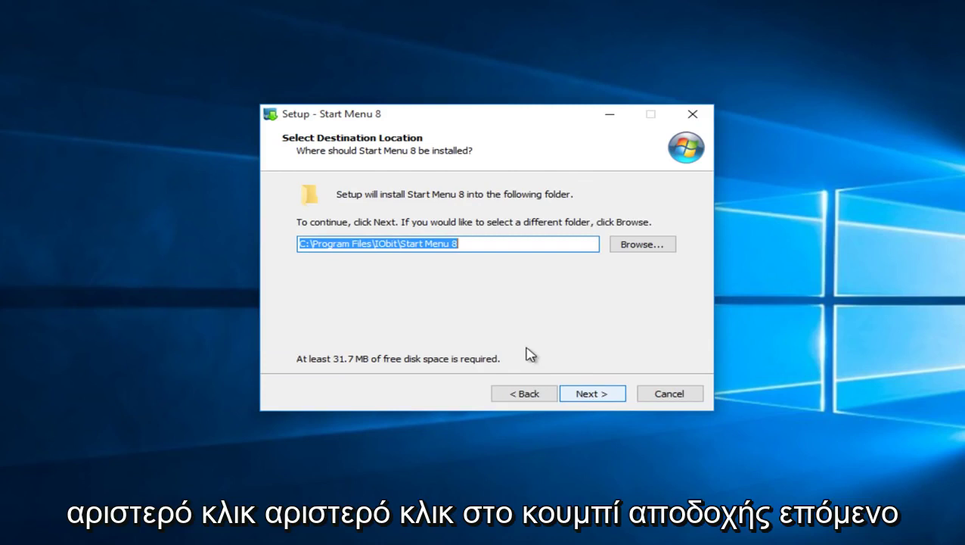
{"action": "left_click", "coordinate": [599, 394]}
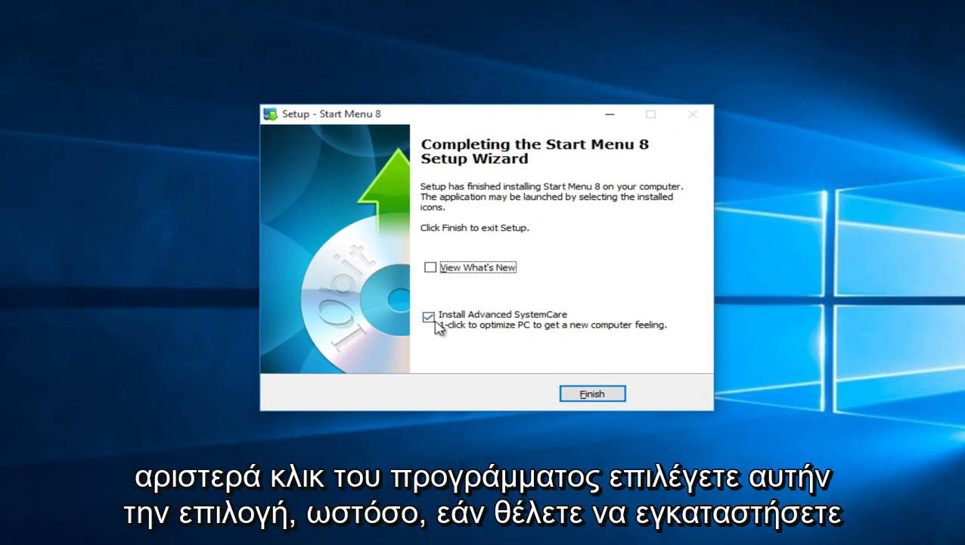
{"action": "left_click", "coordinate": [428, 319]}
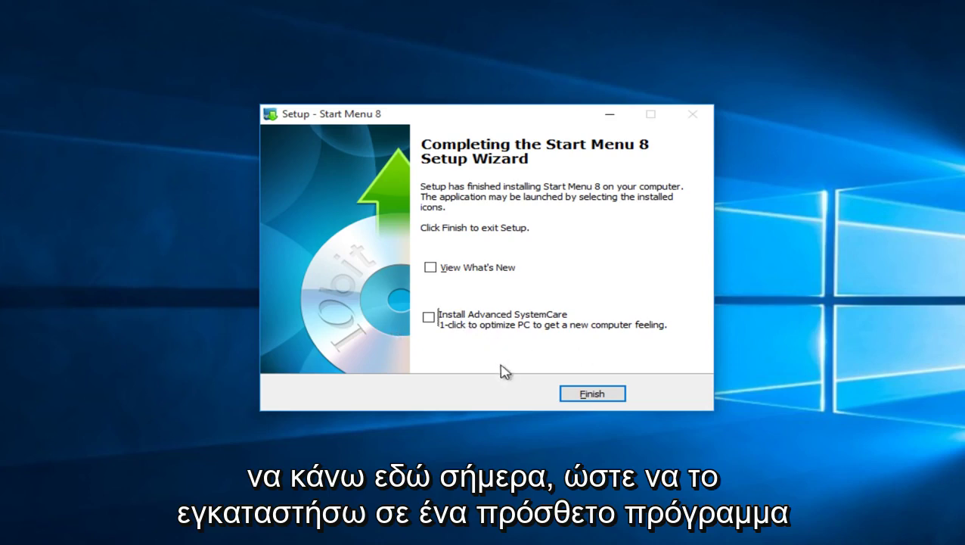
{"action": "left_click", "coordinate": [595, 395]}
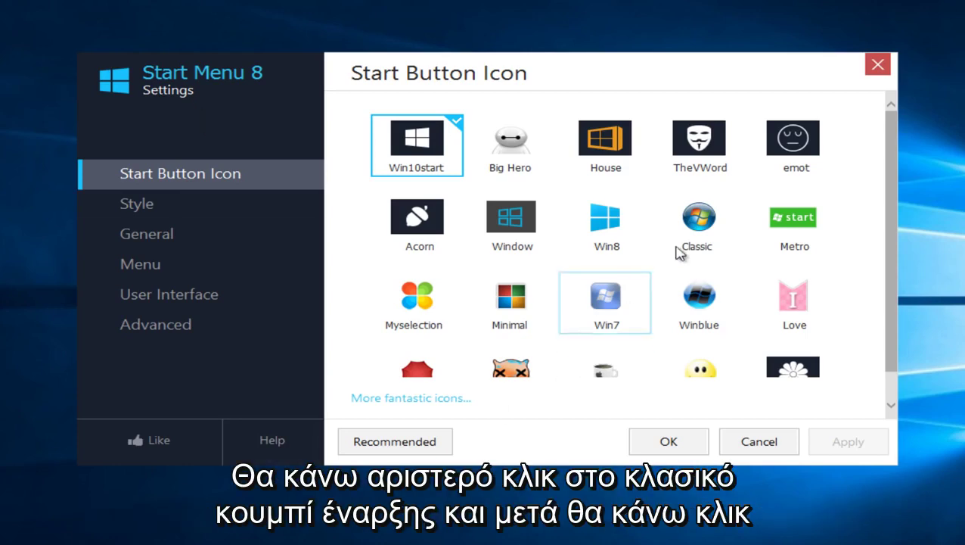
Step: Apply the Classic Start button icon and preview the new Windows 7-style Start menu
{"action": "left_click", "coordinate": [699, 231]}
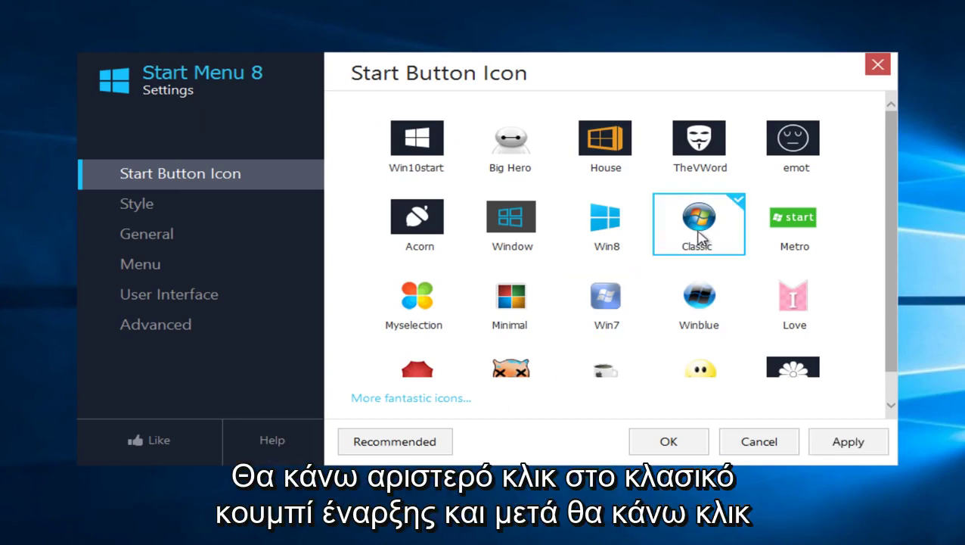
{"action": "left_click", "coordinate": [805, 435]}
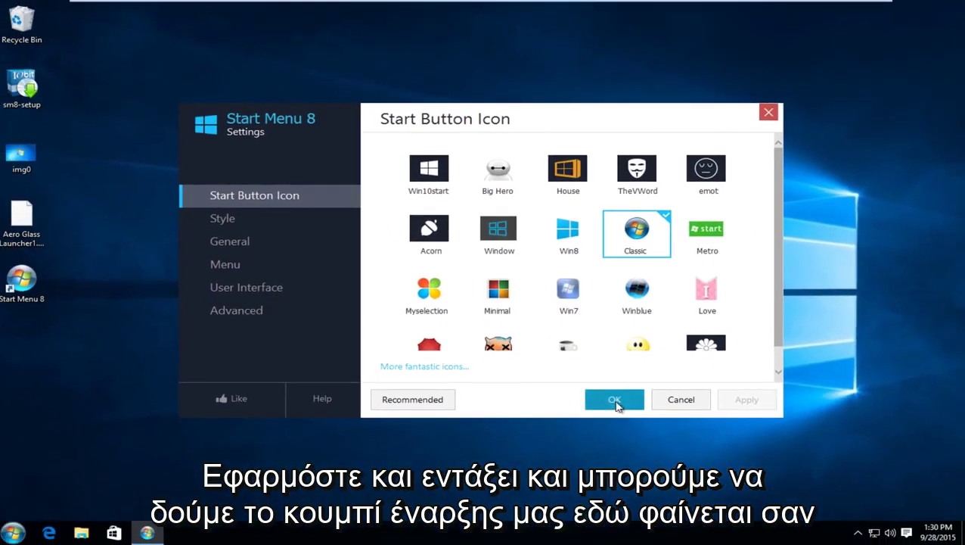
{"action": "left_click", "coordinate": [614, 401]}
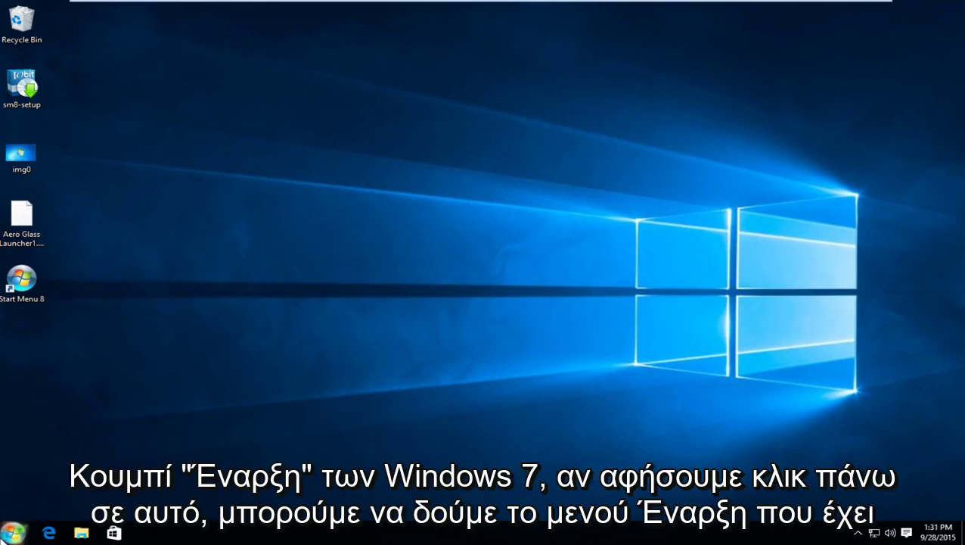
{"action": "left_click", "coordinate": [13, 533]}
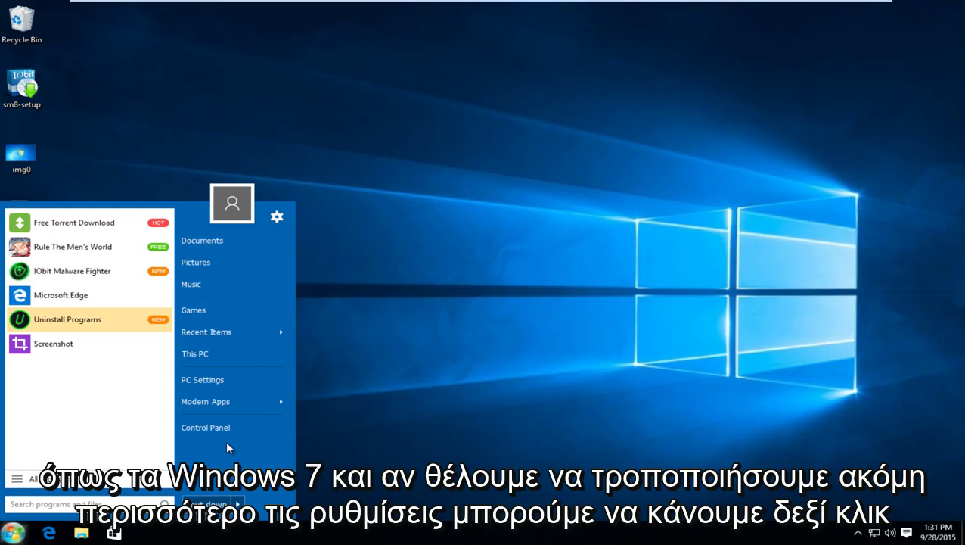
{"action": "left_click", "coordinate": [389, 381]}
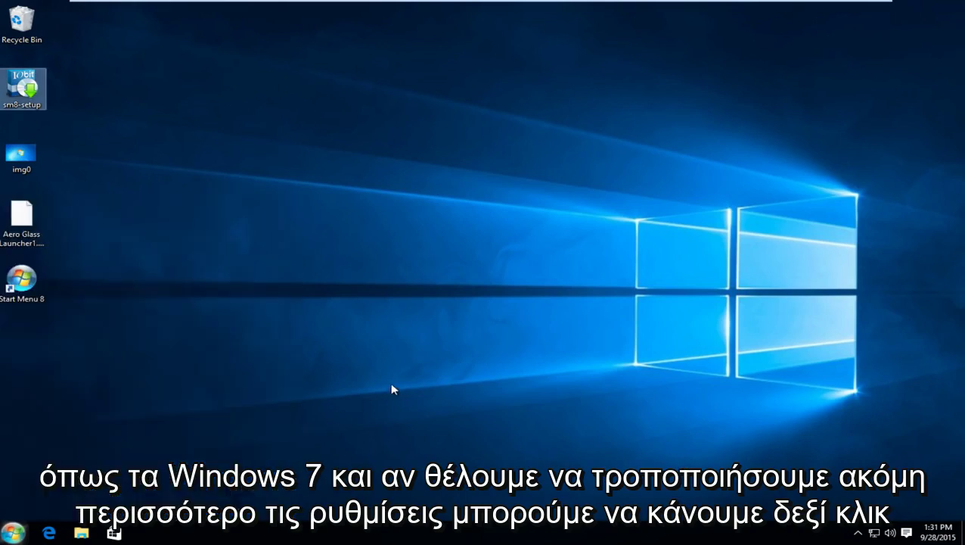
Step: In Start Menu 8 Style settings, choose Flat style with transparency raised partway
{"action": "left_click", "coordinate": [83, 448]}
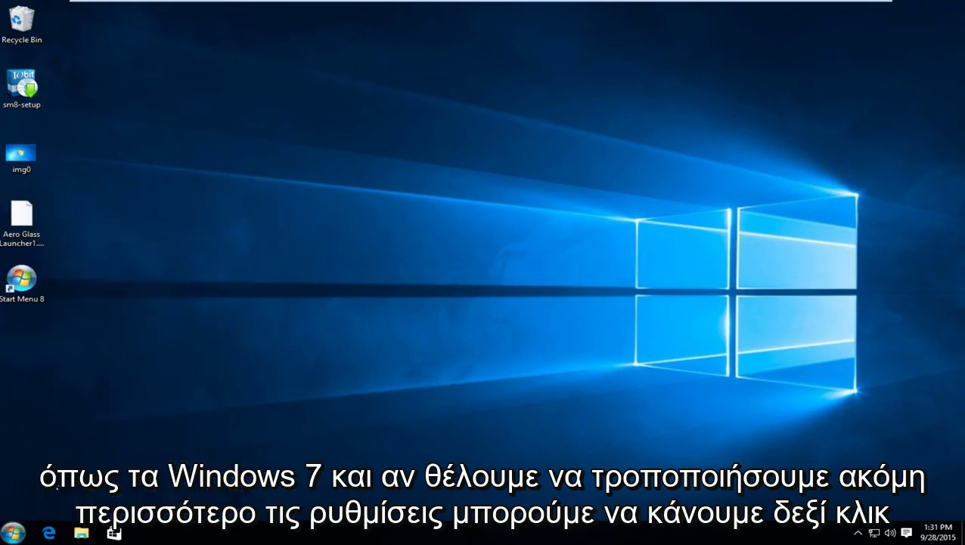
{"action": "right_click", "coordinate": [9, 534]}
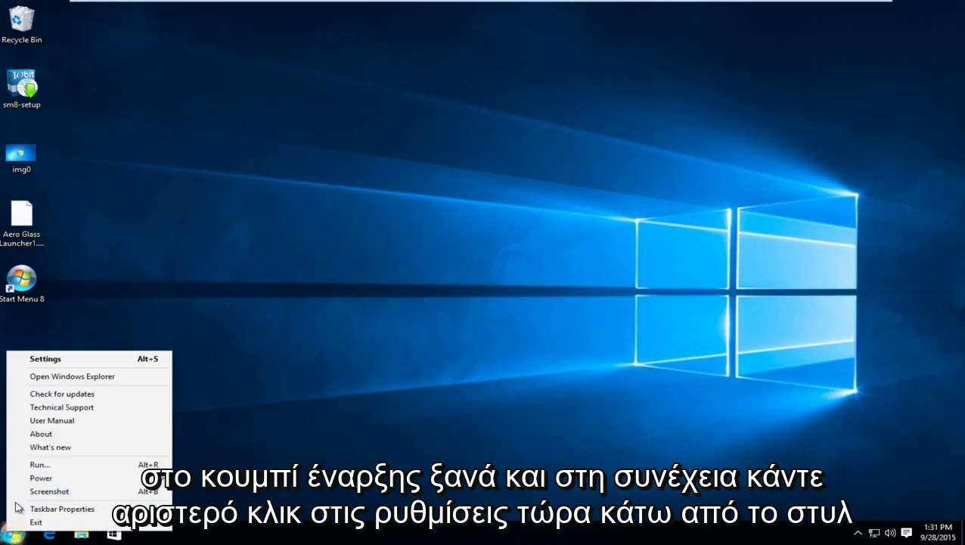
{"action": "left_click", "coordinate": [45, 359]}
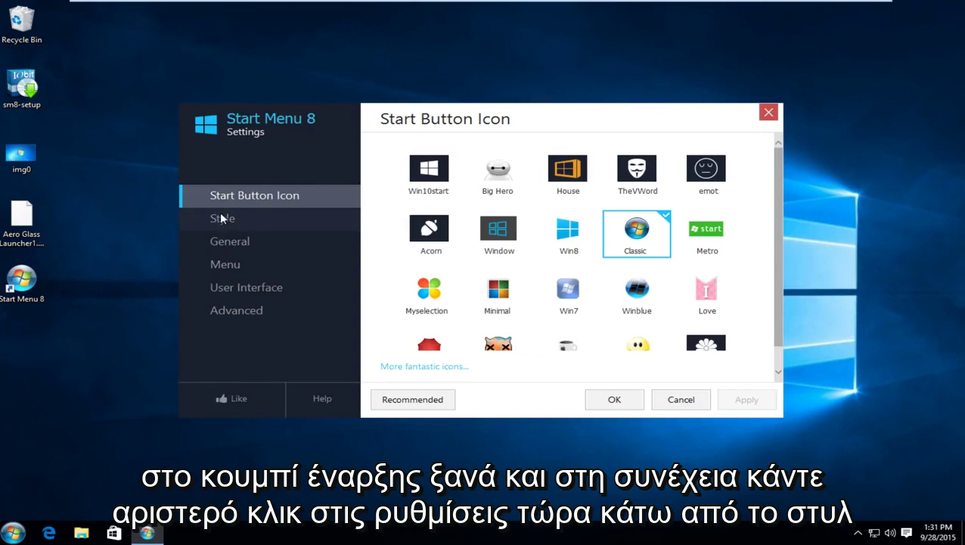
{"action": "left_click", "coordinate": [224, 216]}
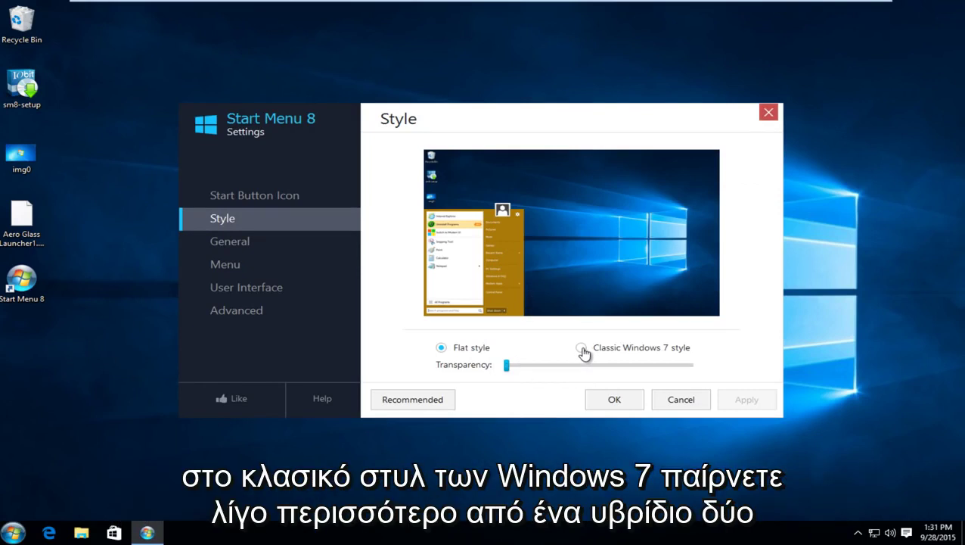
{"action": "left_click", "coordinate": [583, 349]}
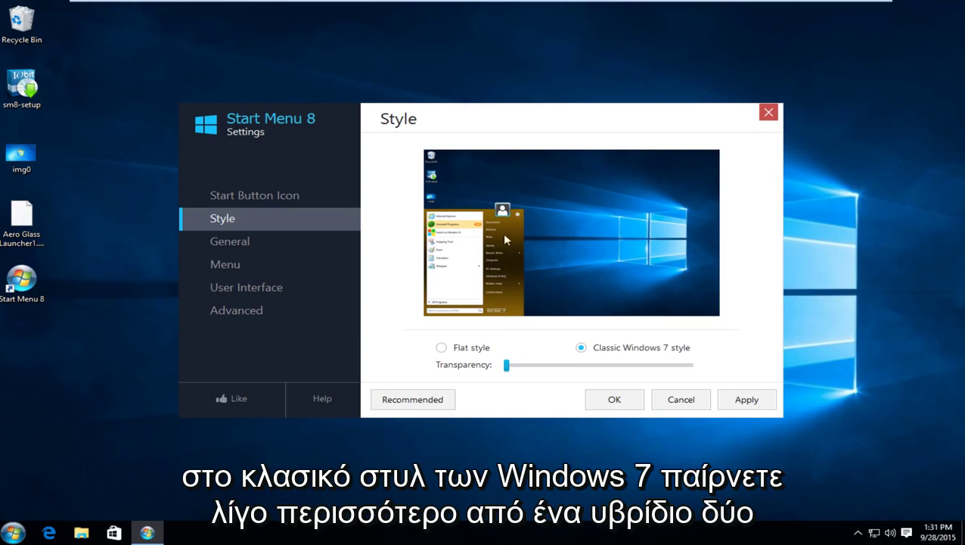
{"action": "mouse_move", "coordinate": [508, 368]}
{"action": "left_mouse_down"}
{"action": "mouse_move", "coordinate": [681, 371]}
{"action": "mouse_move", "coordinate": [590, 370]}
{"action": "mouse_move", "coordinate": [609, 368]}
{"action": "left_mouse_up"}
{"action": "left_click", "coordinate": [442, 348]}
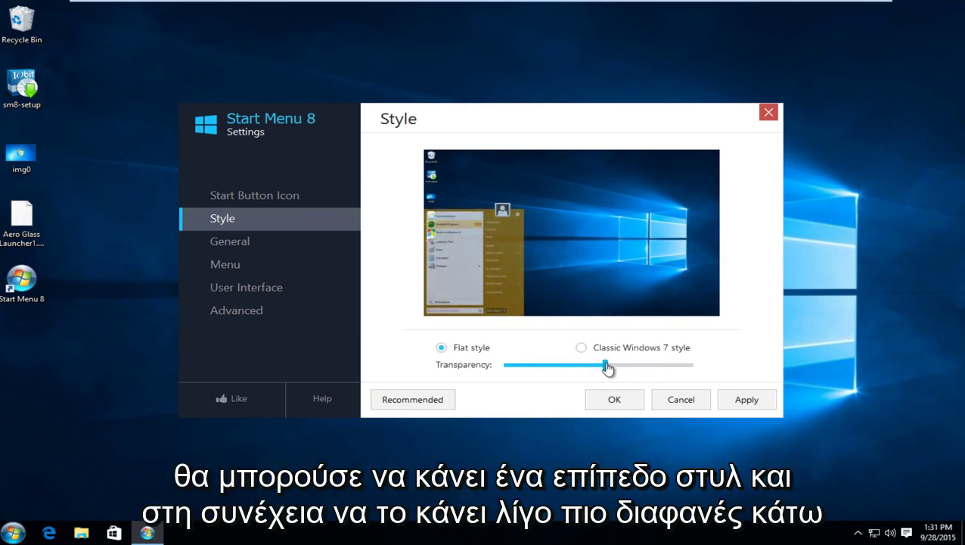
Step: Look through the General and Menu settings pages, comparing against the current Start menu
{"action": "left_click", "coordinate": [231, 243]}
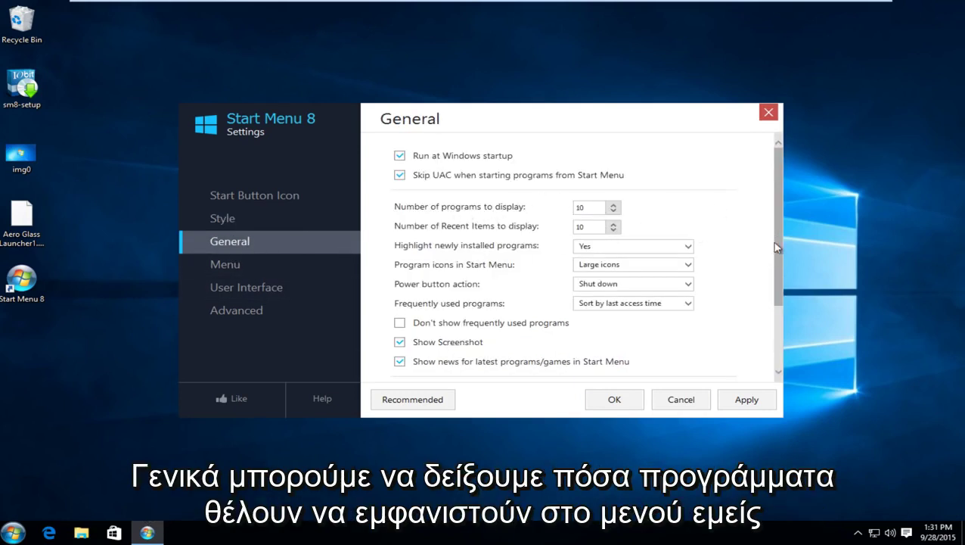
{"action": "left_click_drag", "start_coordinate": [776, 284], "coordinate": [775, 364]}
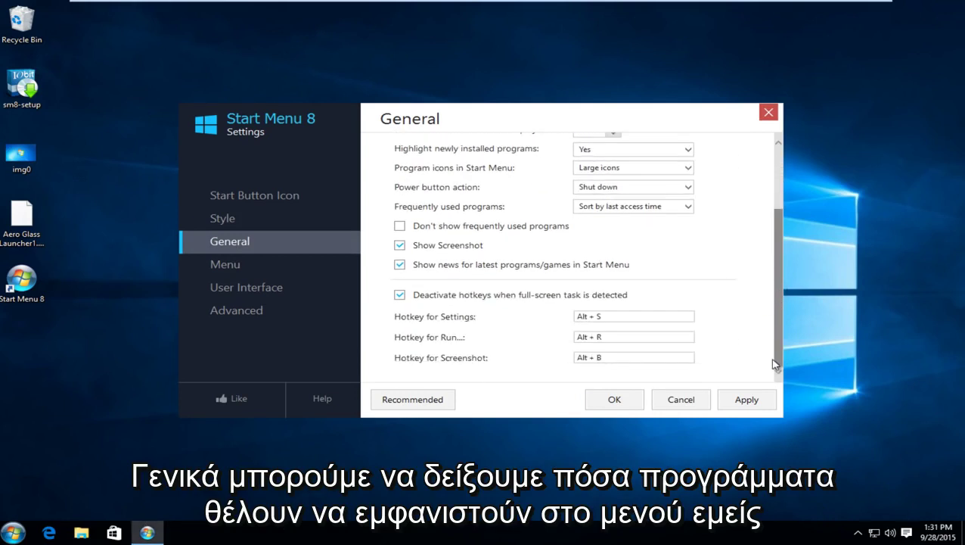
{"action": "left_click", "coordinate": [232, 268]}
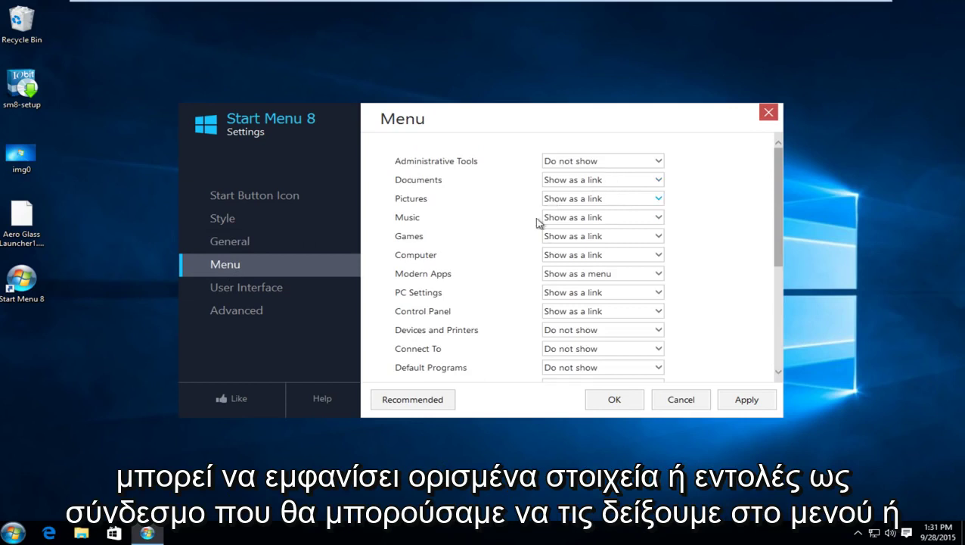
{"action": "left_click", "coordinate": [3, 532]}
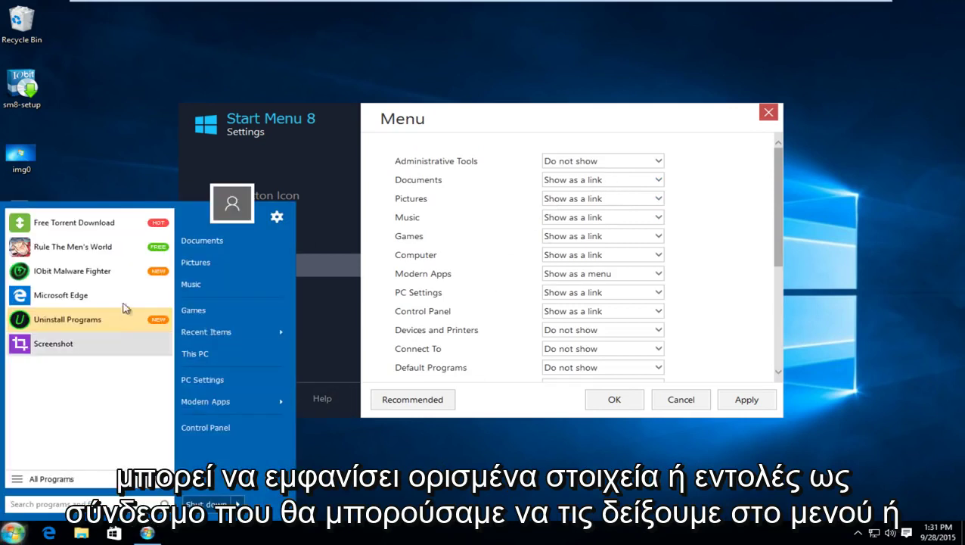
{"action": "left_click", "coordinate": [560, 124]}
Step: Set Computer to 'Show as a menu', save the settings, and view the Start menu
{"action": "left_click", "coordinate": [591, 258]}
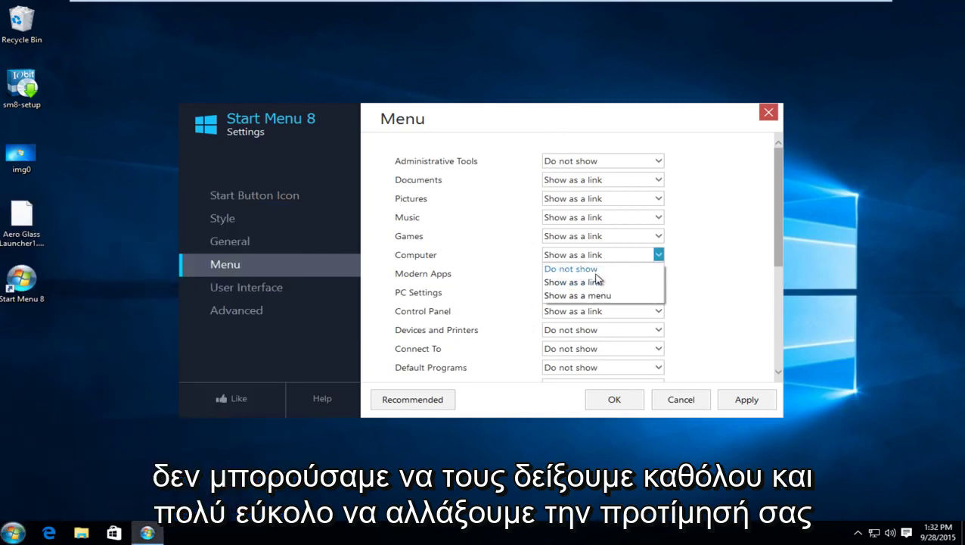
{"action": "left_click", "coordinate": [562, 295]}
{"action": "left_click", "coordinate": [743, 401]}
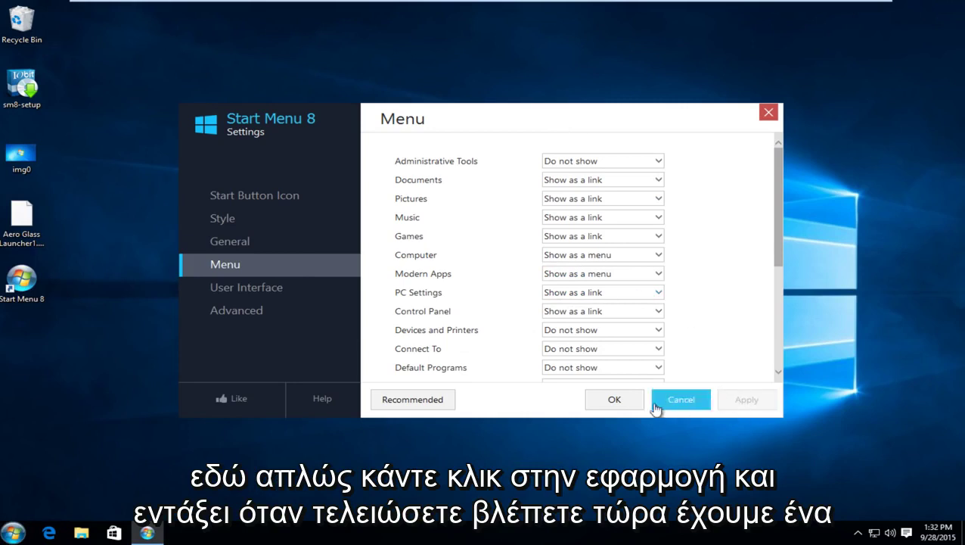
{"action": "left_click", "coordinate": [614, 399]}
{"action": "left_click", "coordinate": [14, 533]}
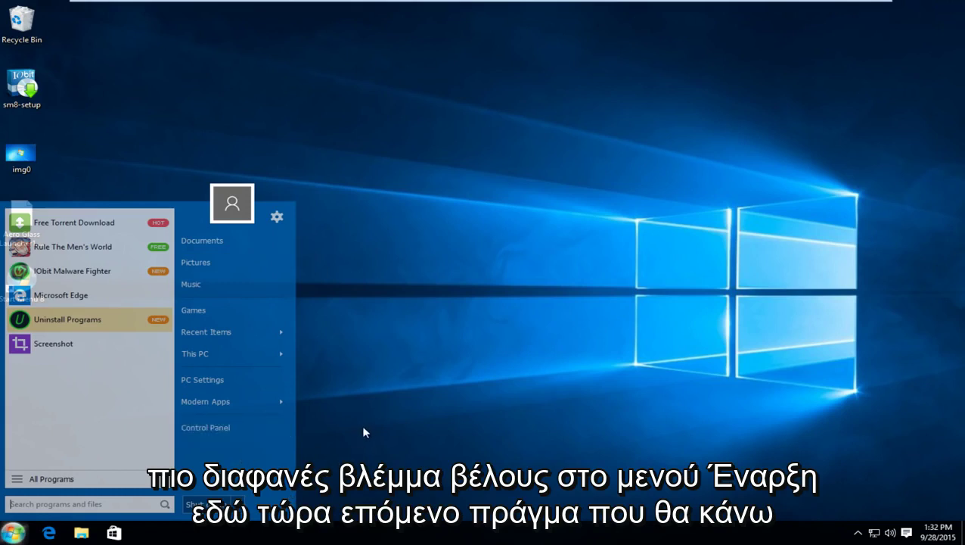
Step: Set the img0 picture on the desktop as the desktop background
{"action": "left_click", "coordinate": [392, 432]}
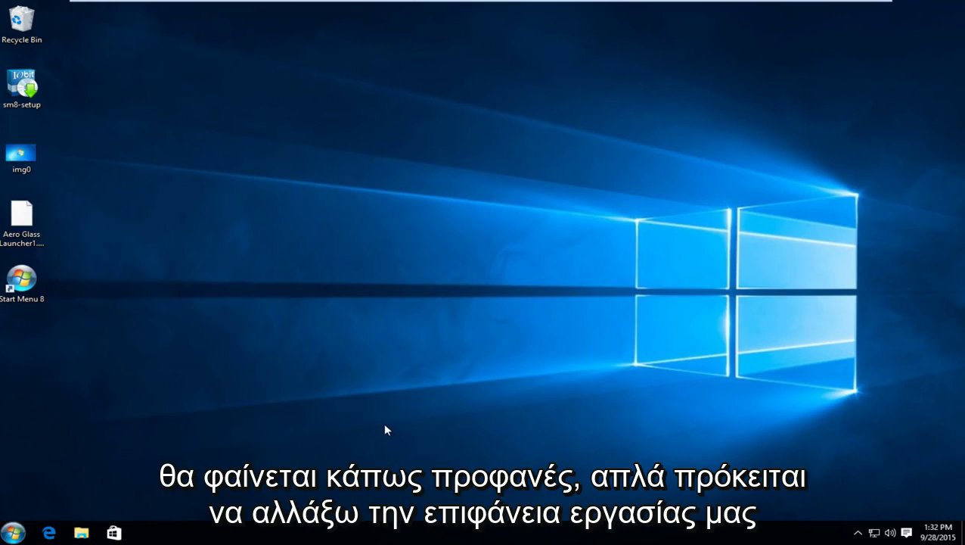
{"action": "left_click", "coordinate": [38, 159]}
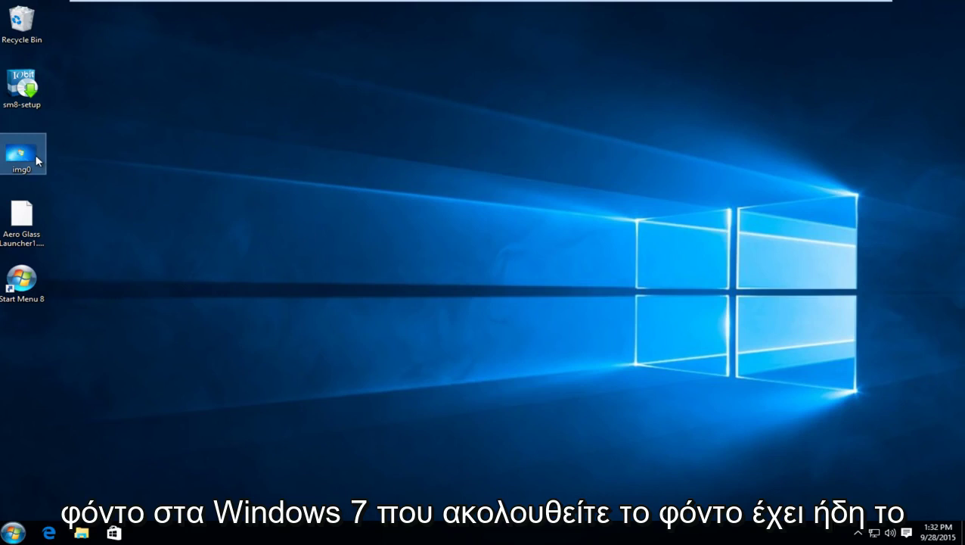
{"action": "right_click", "coordinate": [36, 159]}
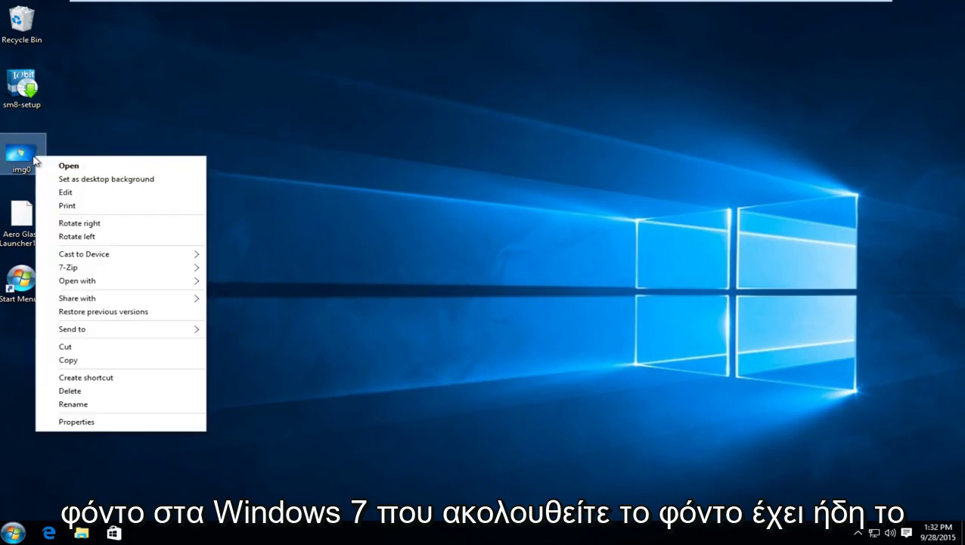
{"action": "left_click", "coordinate": [78, 181]}
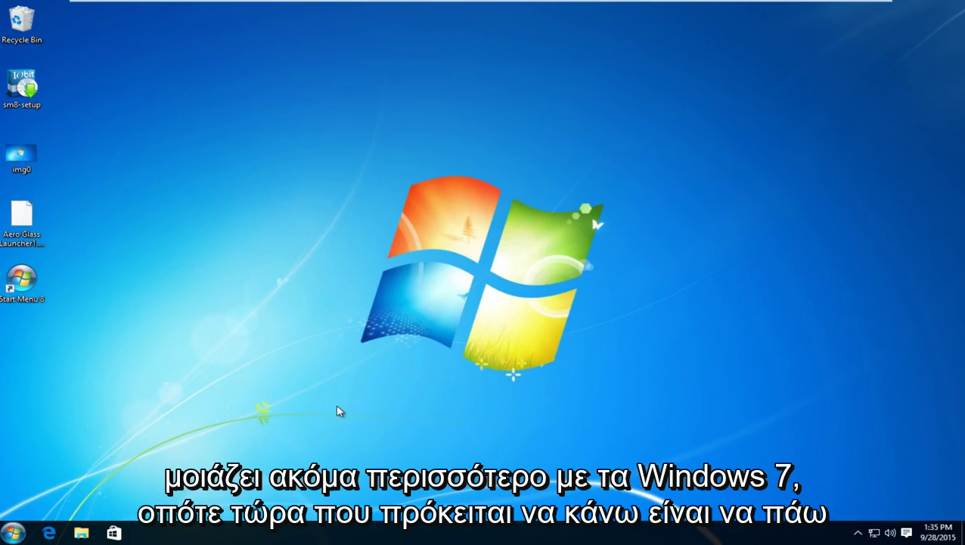
Step: Bring up the Colors page of Personalization settings from the desktop
{"action": "right_click", "coordinate": [257, 283]}
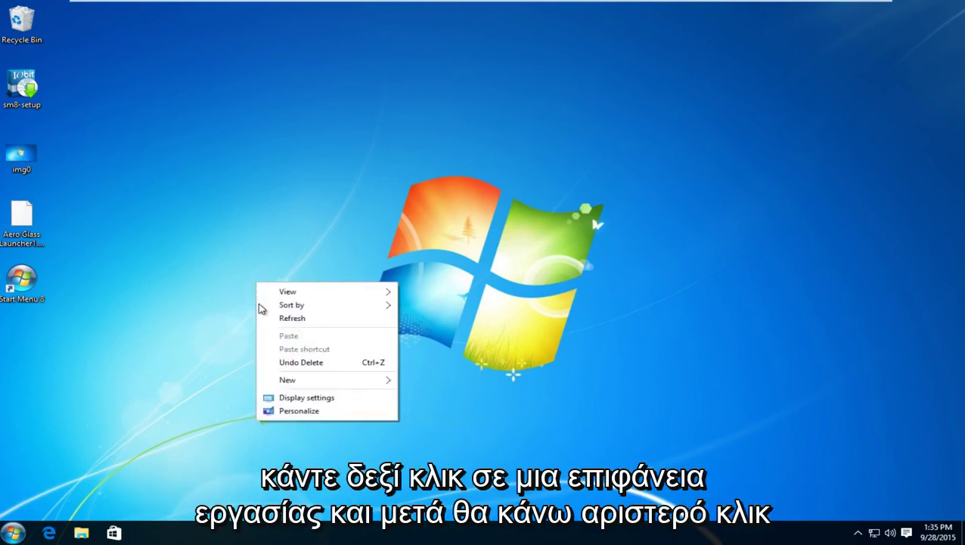
{"action": "left_click", "coordinate": [287, 411]}
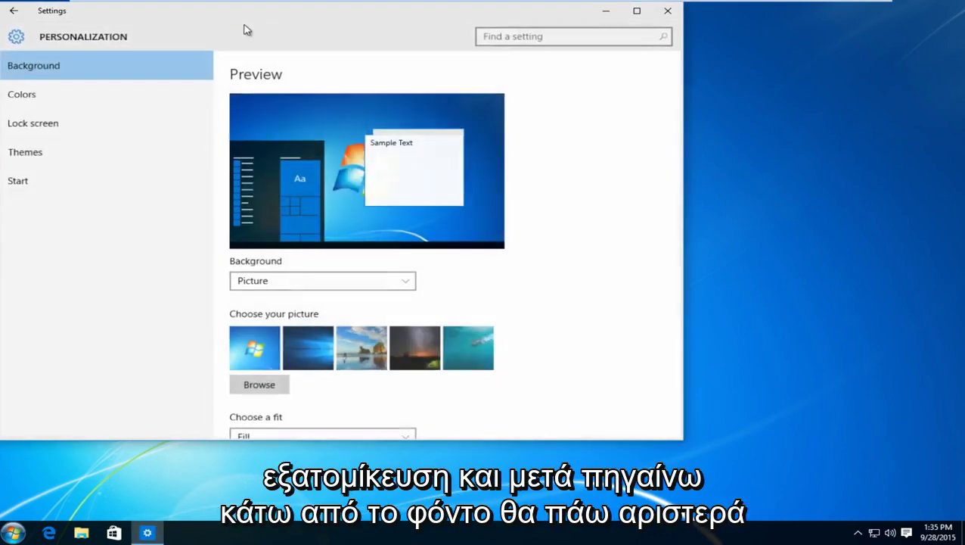
{"action": "left_click_drag", "start_coordinate": [244, 30], "coordinate": [369, 42]}
{"action": "scroll", "coordinate": [452, 284], "scroll_direction": "down", "scroll_amount": 1}
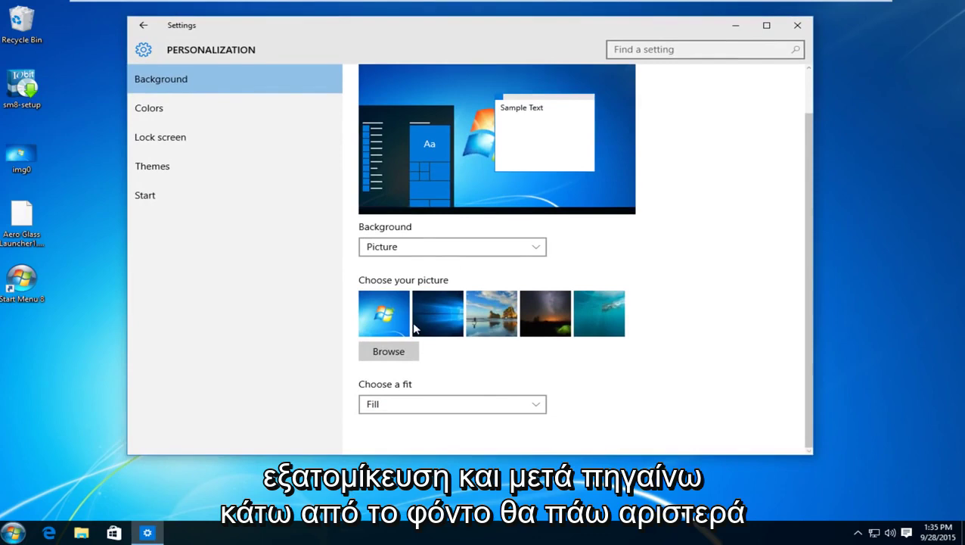
{"action": "left_click", "coordinate": [148, 108]}
{"action": "scroll", "coordinate": [499, 286], "scroll_direction": "down", "scroll_amount": 1}
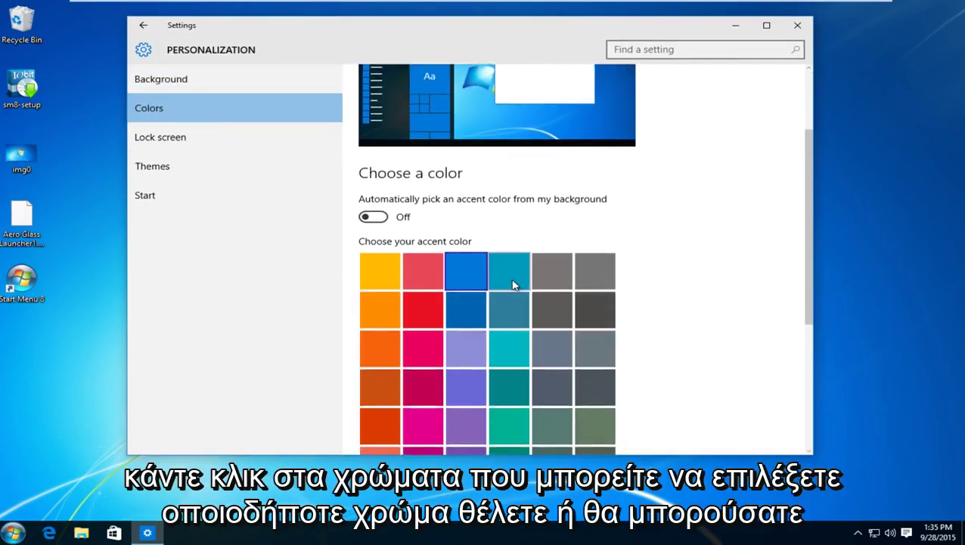
{"action": "scroll", "coordinate": [513, 285], "scroll_direction": "down", "scroll_amount": 3}
{"action": "scroll", "coordinate": [512, 285], "scroll_direction": "up", "scroll_amount": 3}
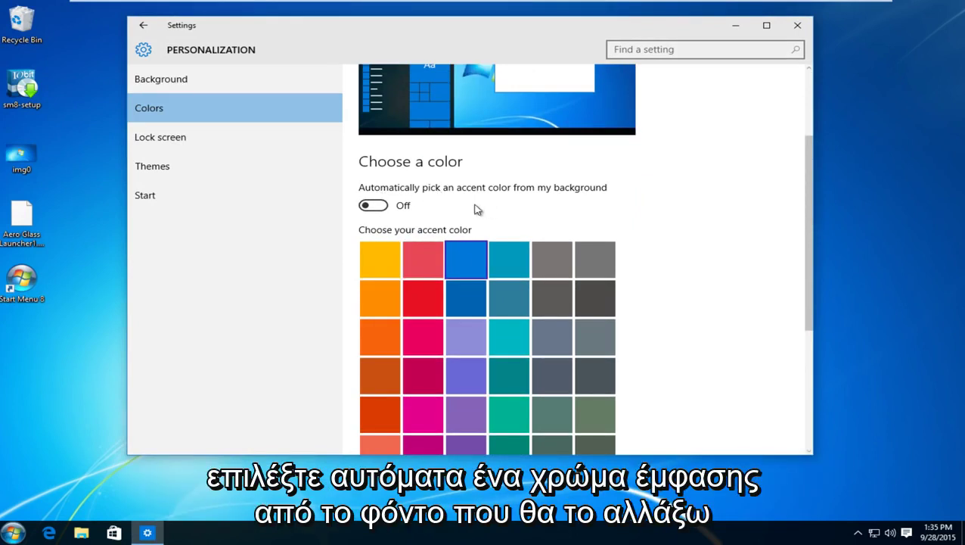
Step: Turn on automatic accent colour and show it on Start, taskbar and action center
{"action": "left_click", "coordinate": [374, 206]}
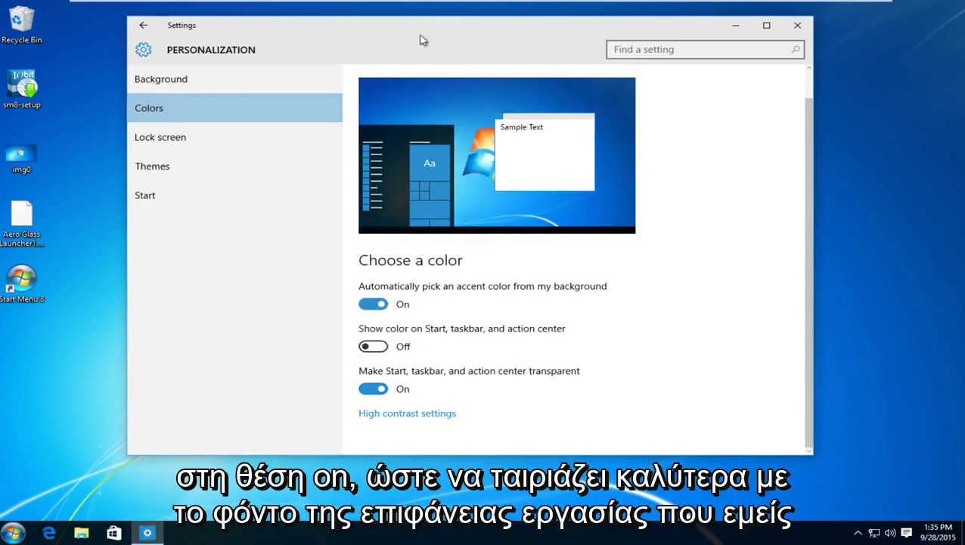
{"action": "left_click_drag", "start_coordinate": [422, 40], "coordinate": [496, 63]}
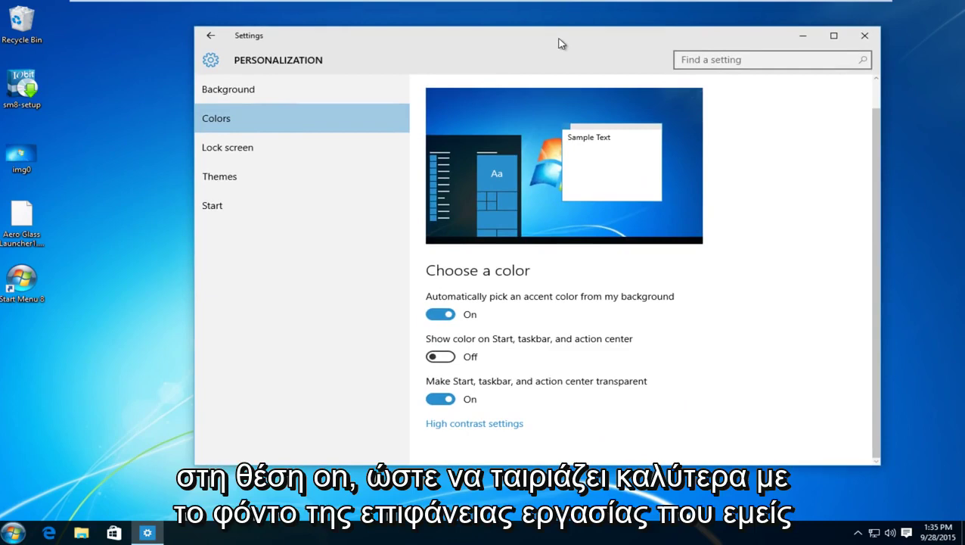
{"action": "left_click_drag", "start_coordinate": [558, 38], "coordinate": [513, 43]}
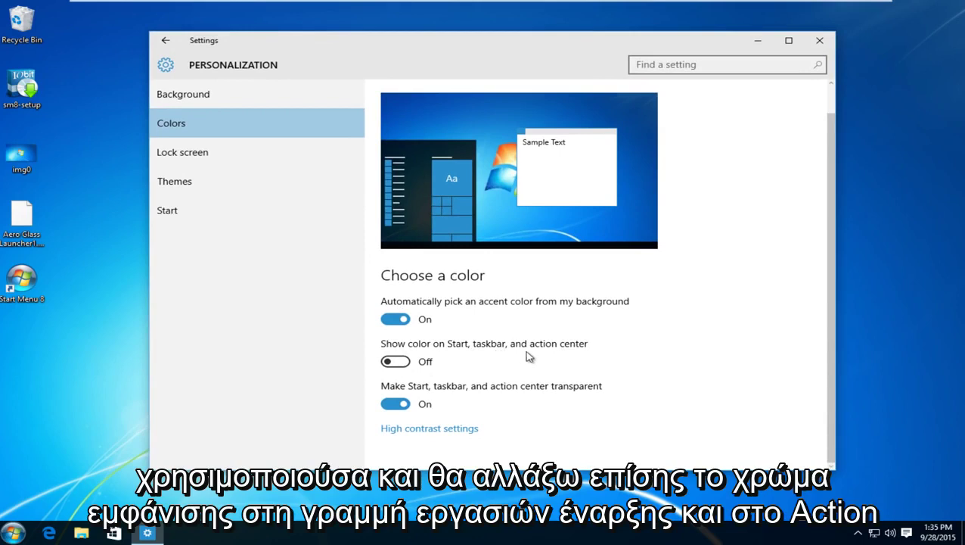
{"action": "left_click", "coordinate": [404, 363]}
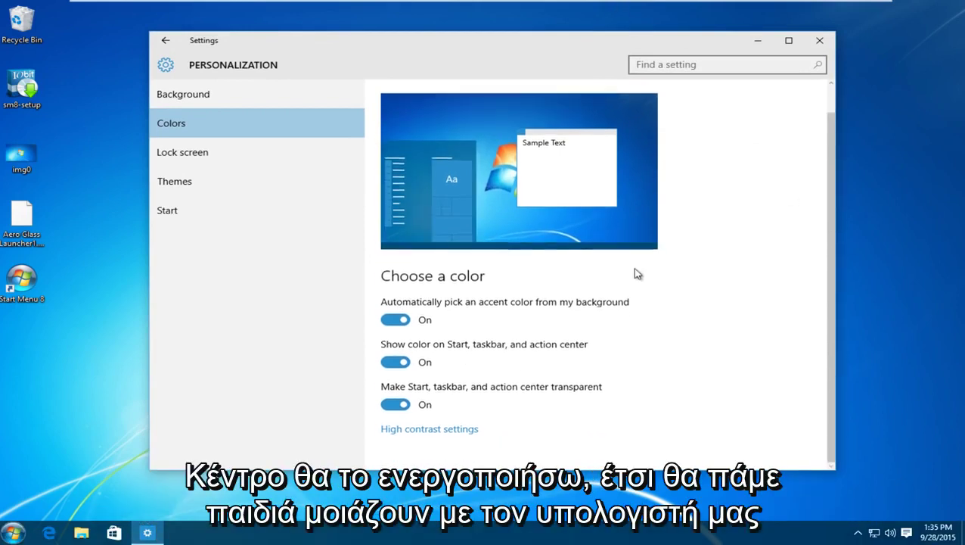
{"action": "left_click", "coordinate": [816, 47]}
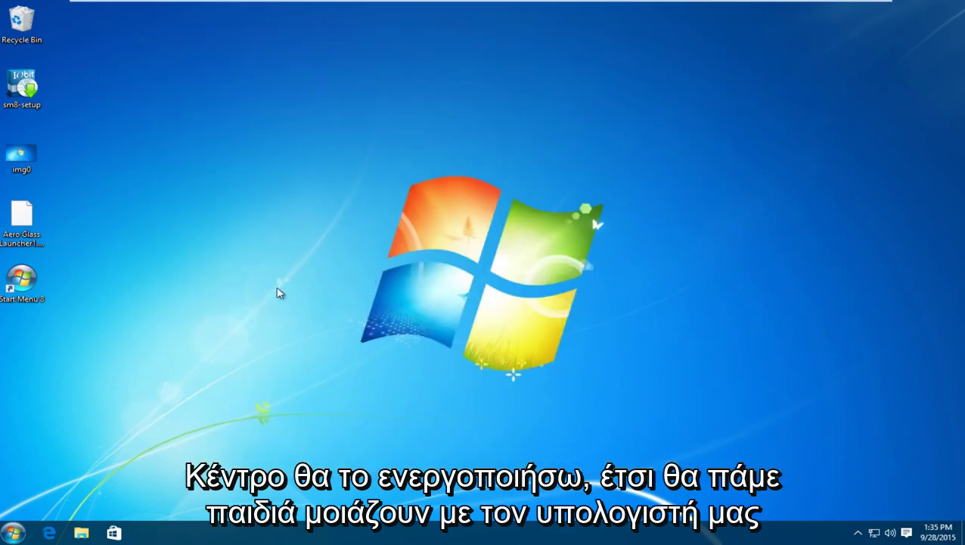